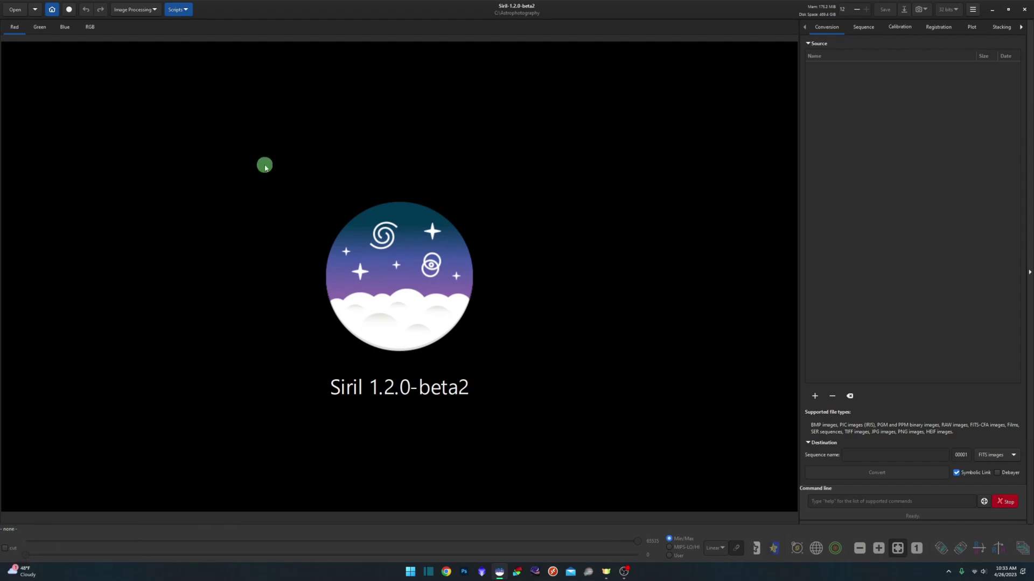
Open the IC434 H-alpha .fit frame and switch its display from Linear to AutoStretch.
{"action": "left_click", "coordinate": [15, 9]}
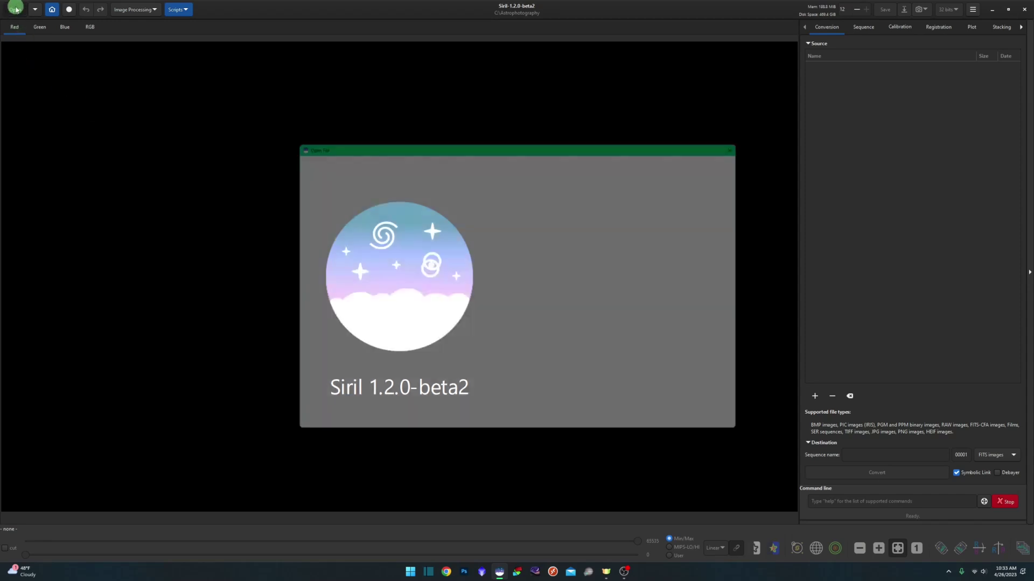
{"action": "double_click", "coordinate": [475, 280]}
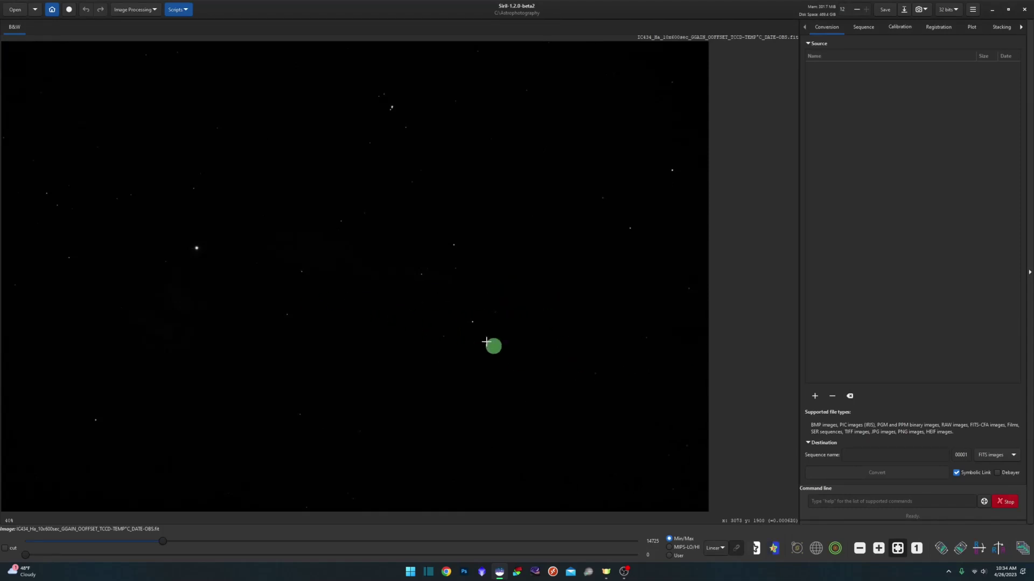
{"action": "left_click", "coordinate": [720, 547]}
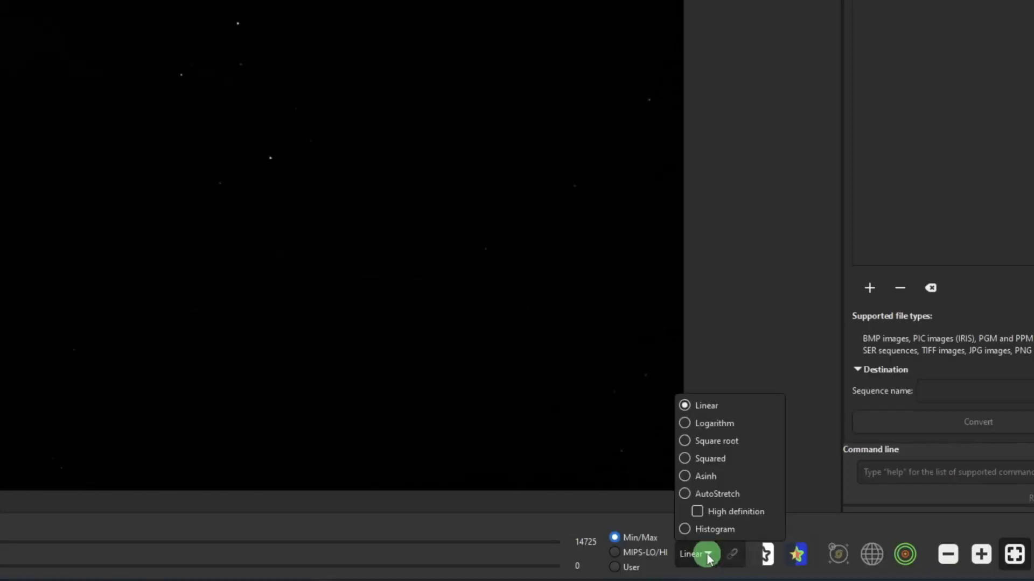
{"action": "left_click", "coordinate": [716, 494]}
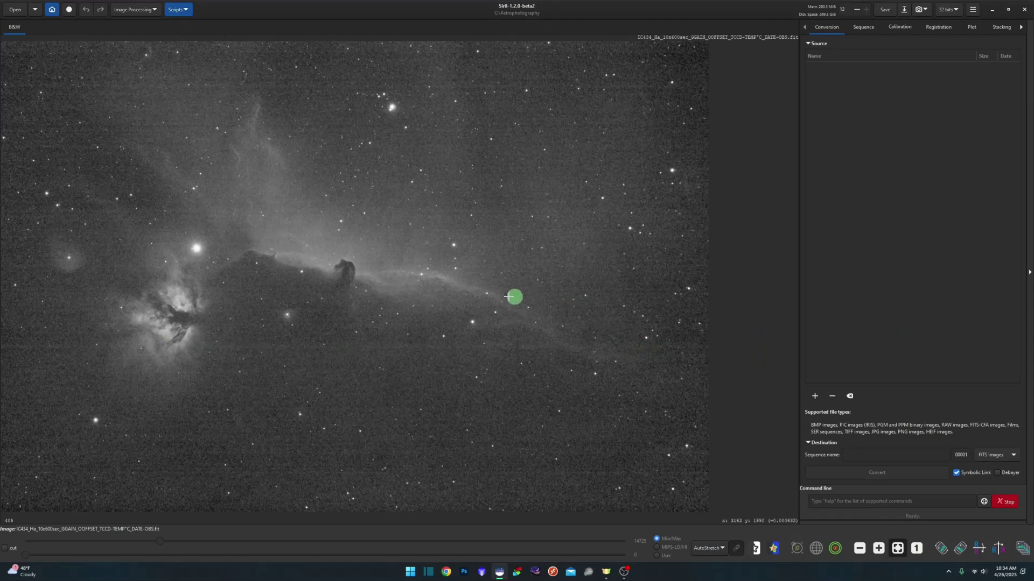
{"action": "scroll", "coordinate": [440, 320], "scroll_direction": "up", "scroll_amount": 2}
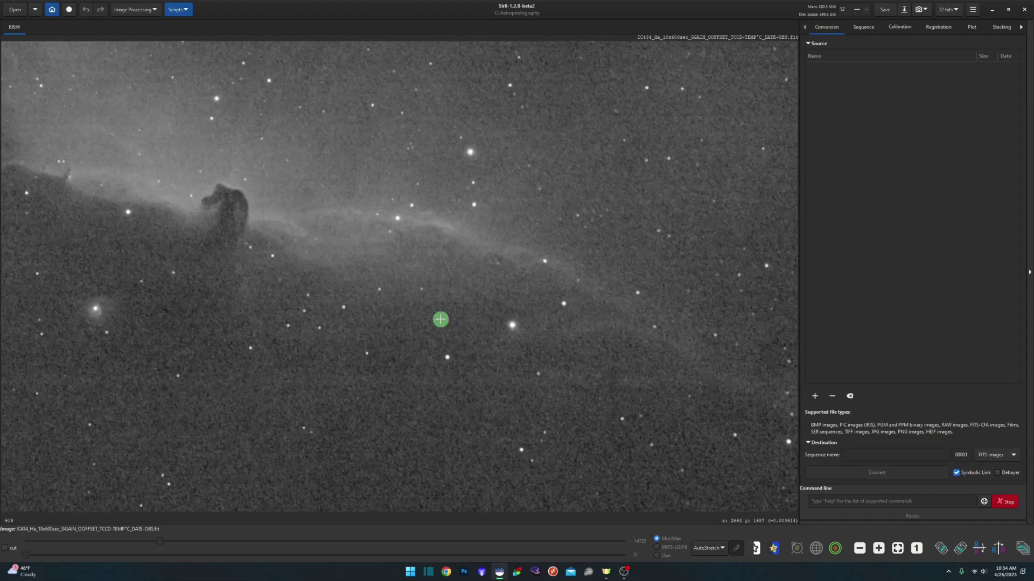
{"action": "scroll", "coordinate": [435, 261], "scroll_direction": "down", "scroll_amount": 2}
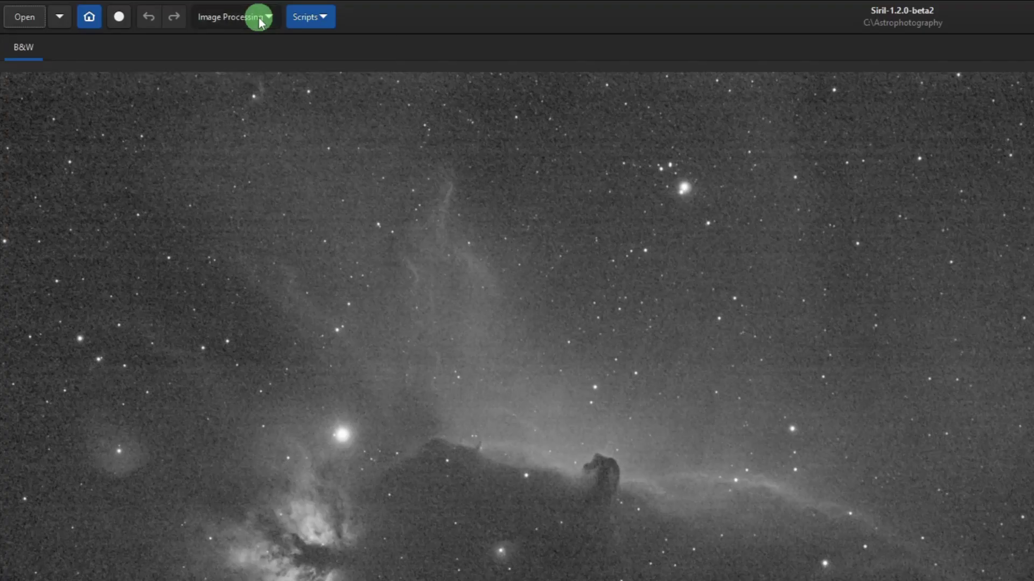
Apply Banding Reduction at the default Amount 1.0, with the dialog moved off the nebula.
{"action": "left_click", "coordinate": [147, 10]}
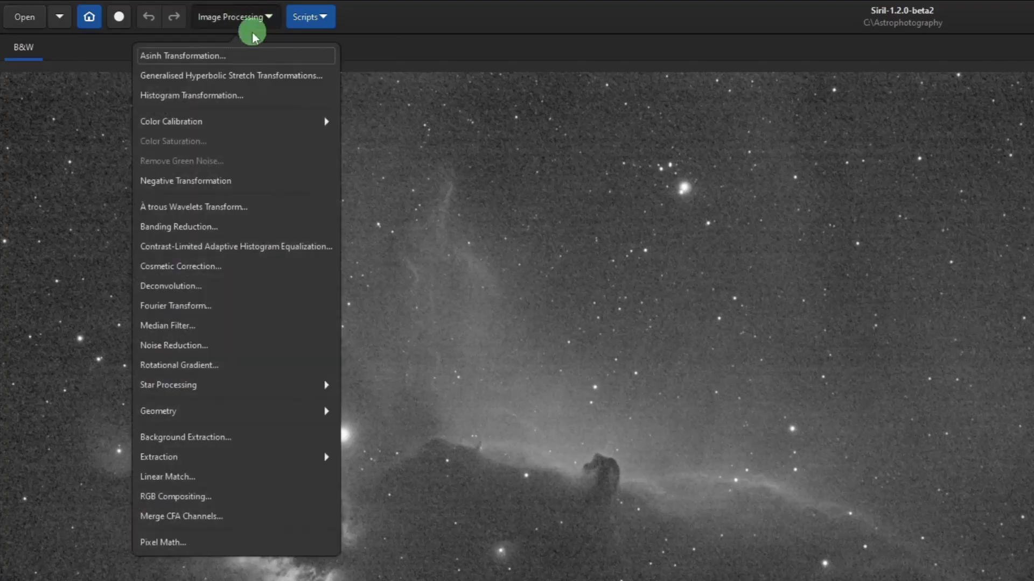
{"action": "left_click", "coordinate": [224, 226]}
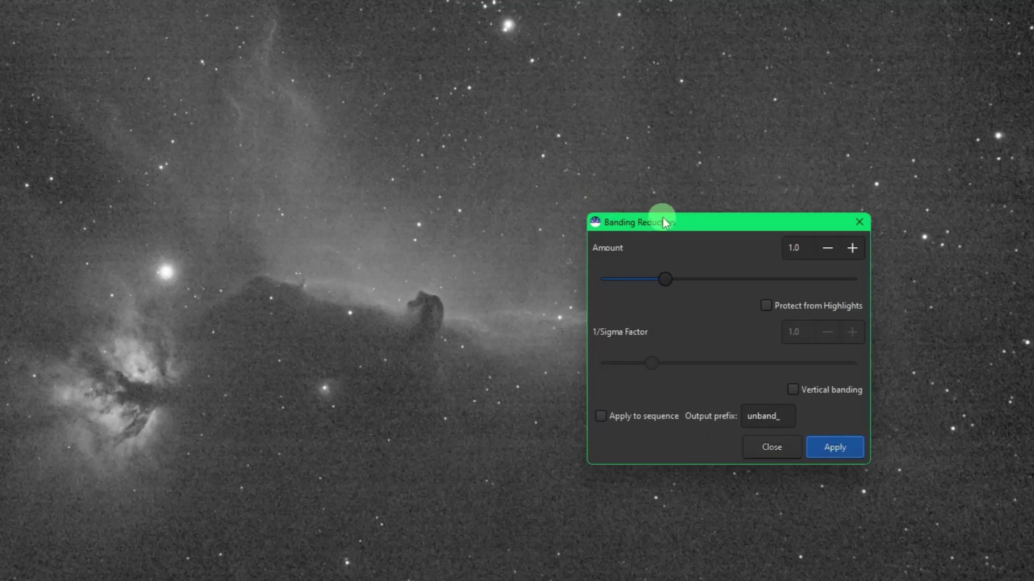
{"action": "left_click_drag", "start_coordinate": [668, 229], "coordinate": [807, 151]}
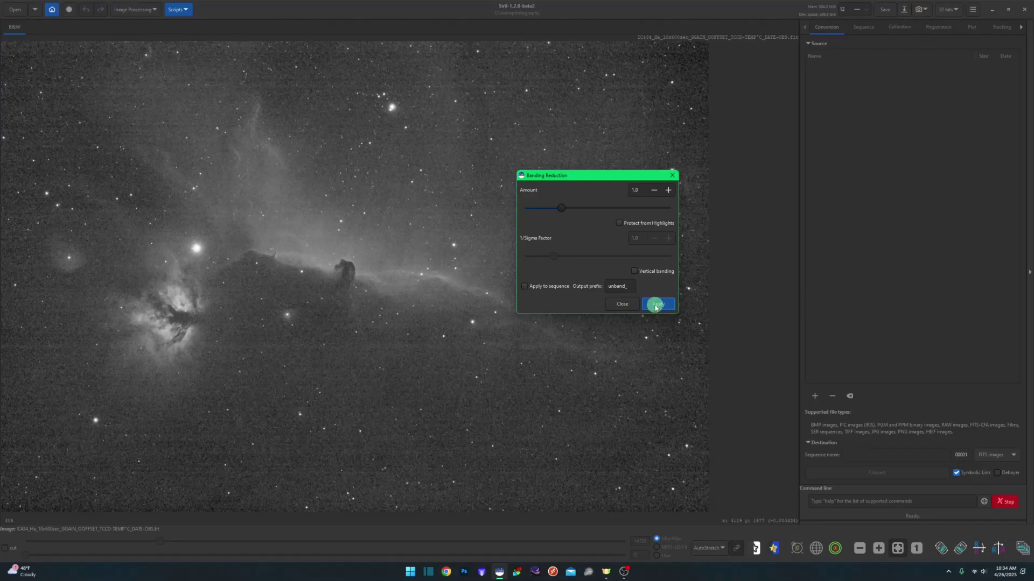
{"action": "left_click", "coordinate": [656, 307]}
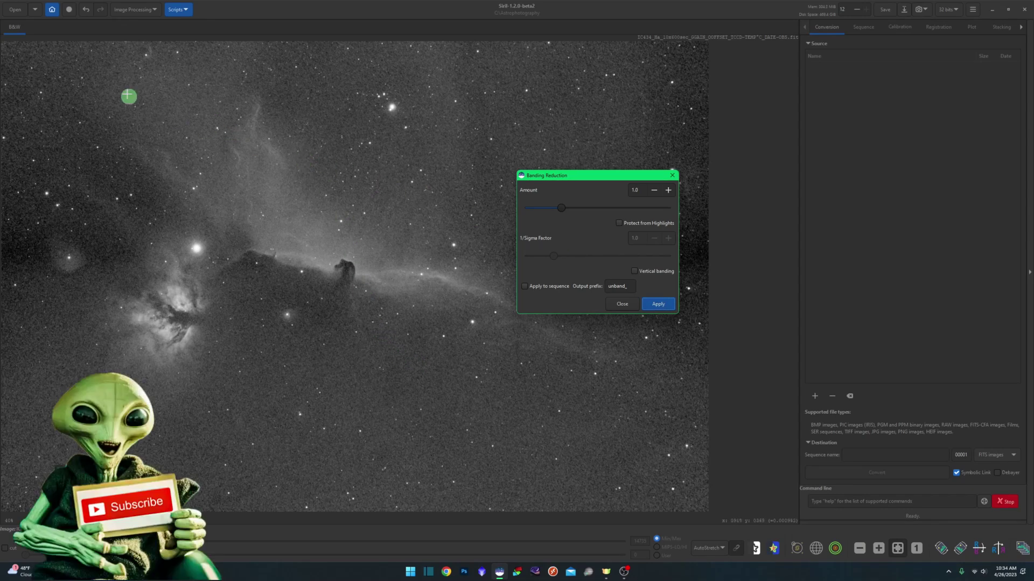
Undo the 1.0 result, test lowering Amount toward zero, then undo again.
{"action": "left_click", "coordinate": [87, 14]}
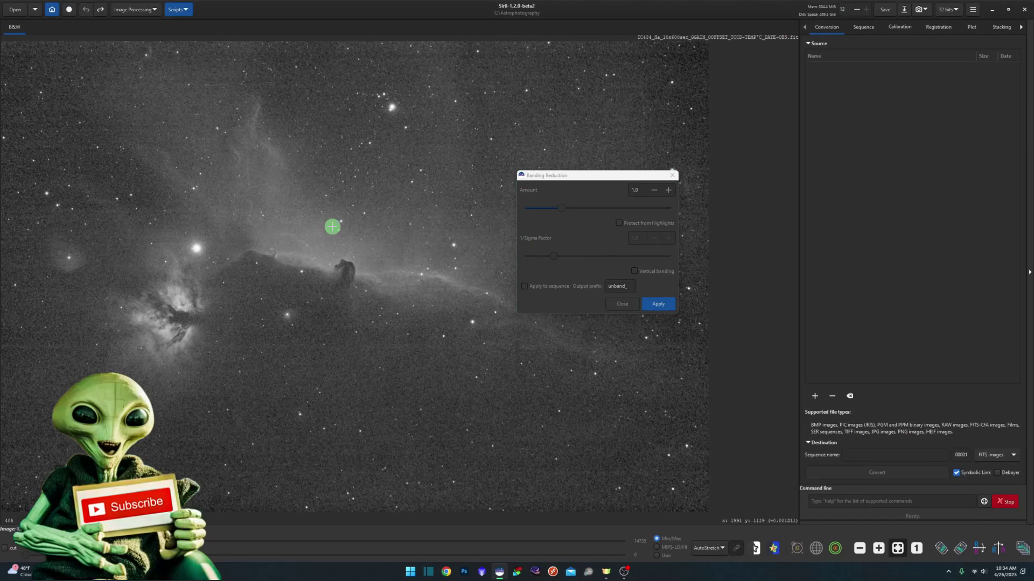
{"action": "left_click_drag", "start_coordinate": [563, 176], "coordinate": [547, 176]}
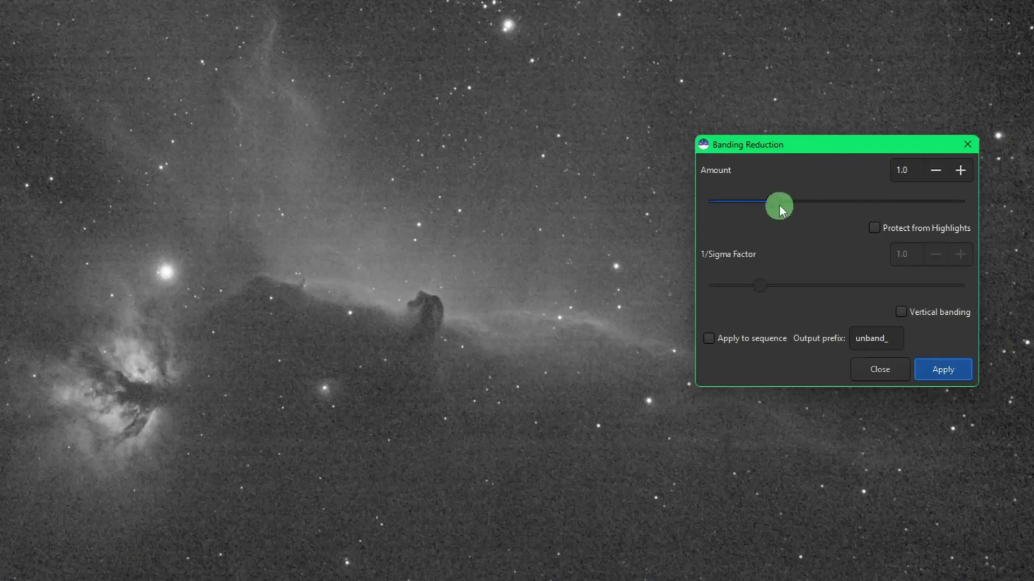
{"action": "left_click_drag", "start_coordinate": [778, 205], "coordinate": [733, 208]}
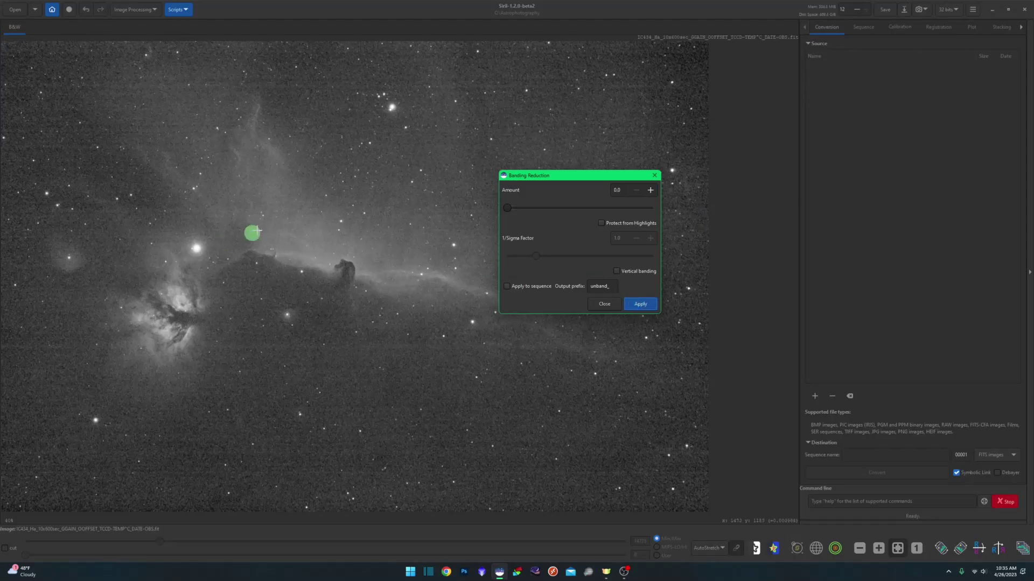
{"action": "left_click", "coordinate": [88, 15]}
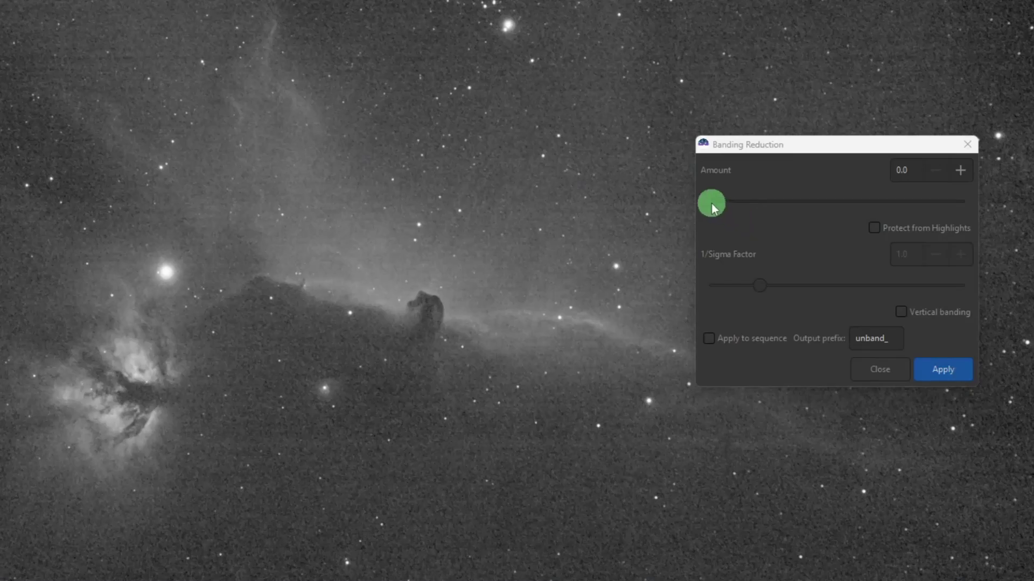
Raise Amount to the 4.0 maximum and apply banding reduction.
{"action": "left_click_drag", "start_coordinate": [507, 208], "coordinate": [546, 209]}
{"action": "left_click_drag", "start_coordinate": [780, 204], "coordinate": [993, 207]}
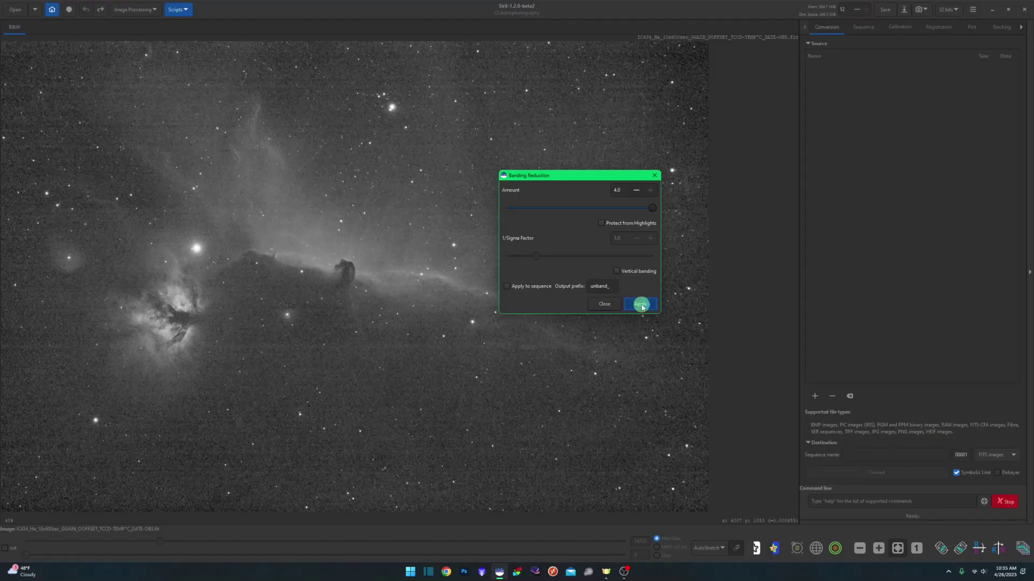
{"action": "left_click", "coordinate": [943, 369]}
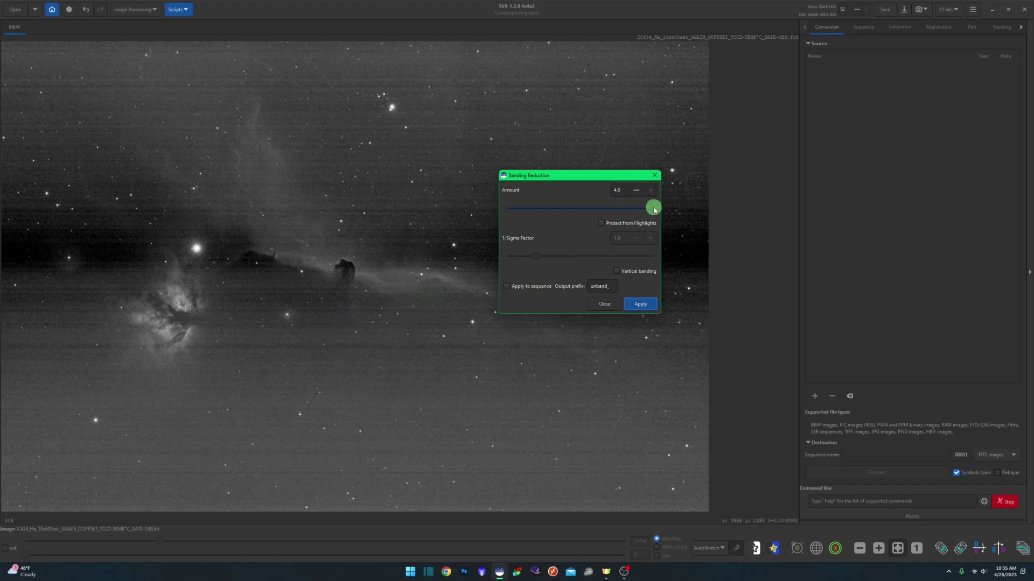
Bring Amount down from 4.0 to exactly 1.0 and reapply banding reduction.
{"action": "left_click_drag", "start_coordinate": [653, 209], "coordinate": [565, 208]}
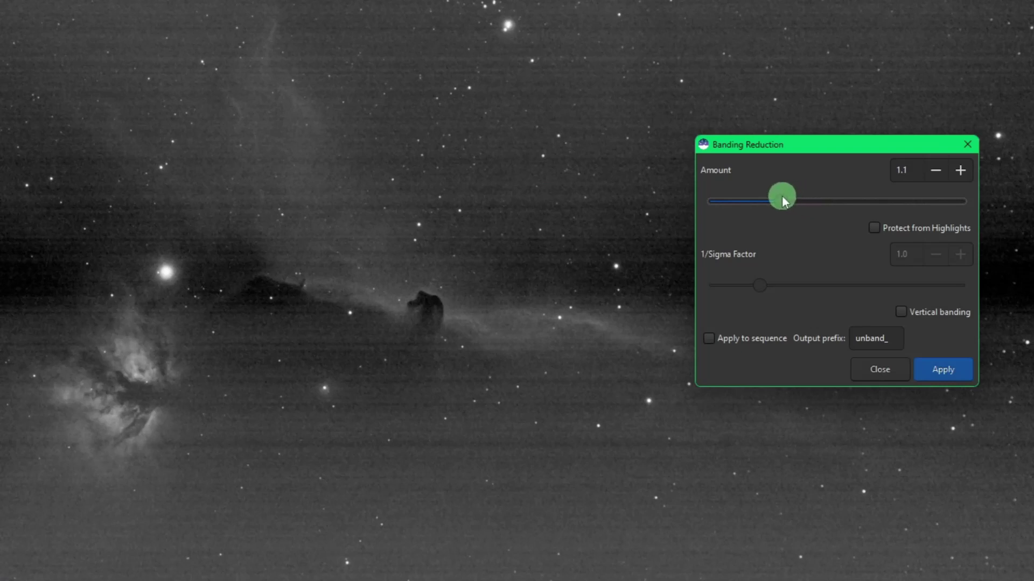
{"action": "left_click", "coordinate": [928, 171]}
{"action": "left_click_drag", "start_coordinate": [909, 172], "coordinate": [888, 171]}
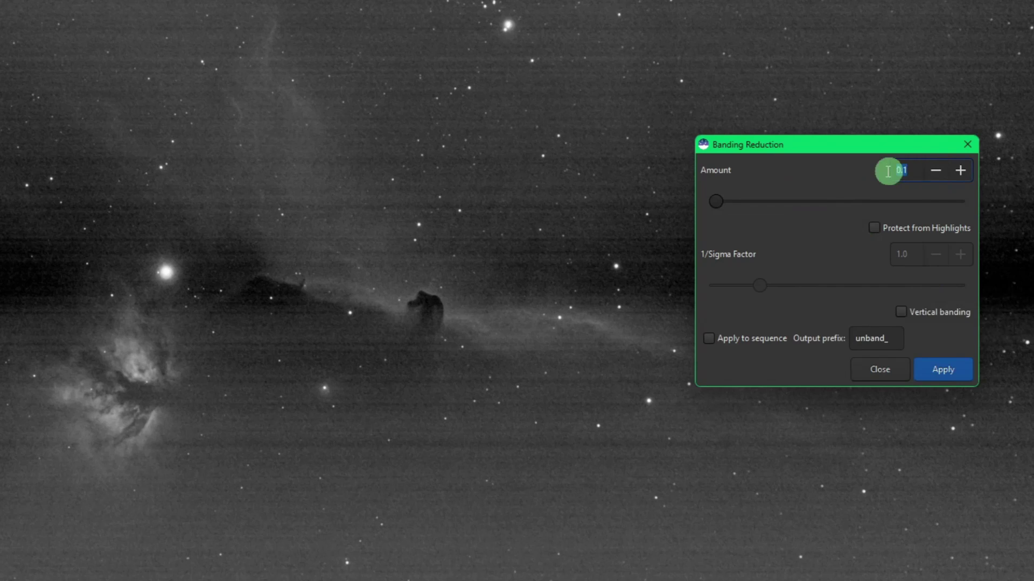
{"action": "type", "text": "1.0"}
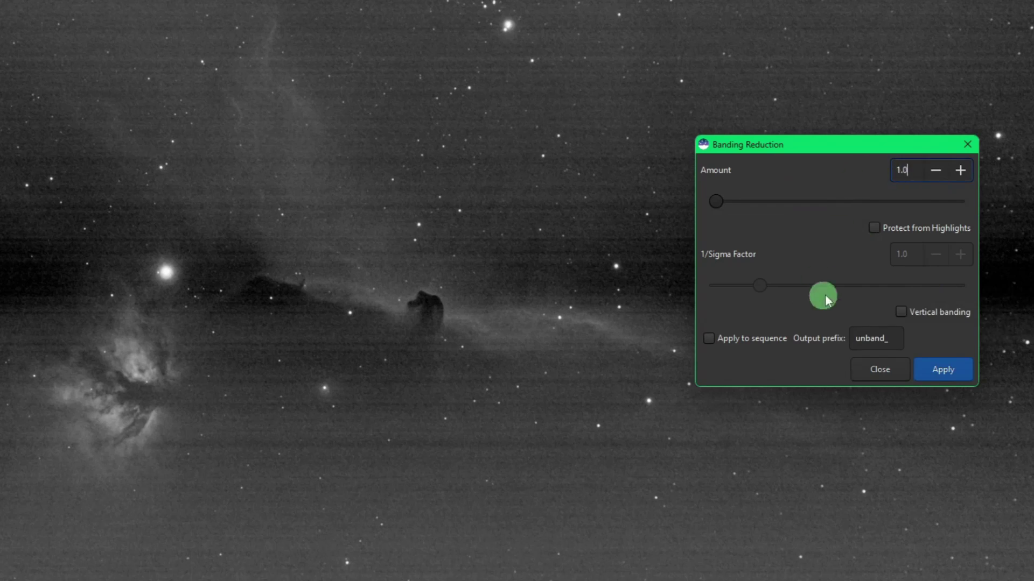
{"action": "left_click", "coordinate": [262, 34]}
{"action": "left_click", "coordinate": [447, 132]}
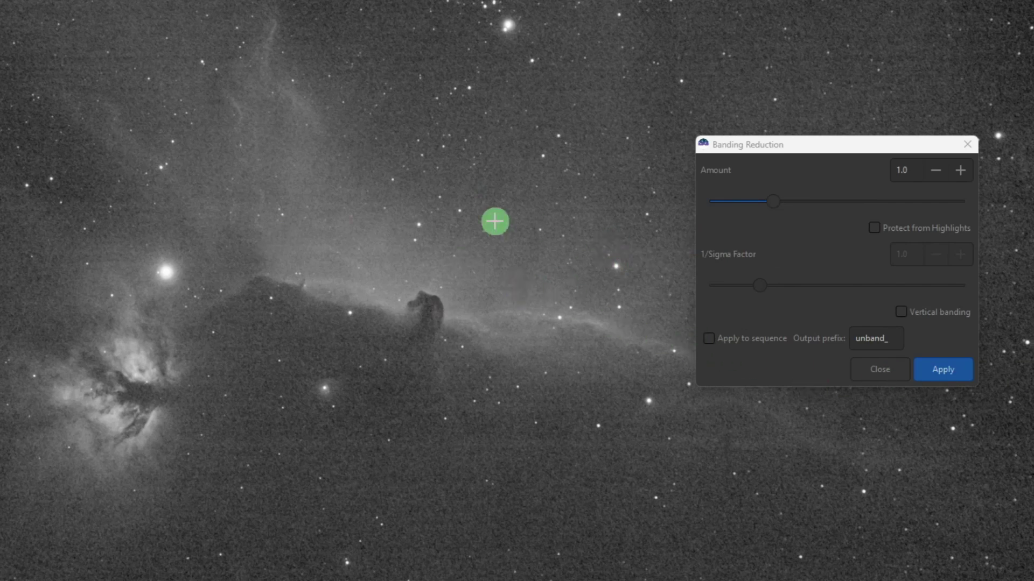
{"action": "left_click", "coordinate": [952, 375]}
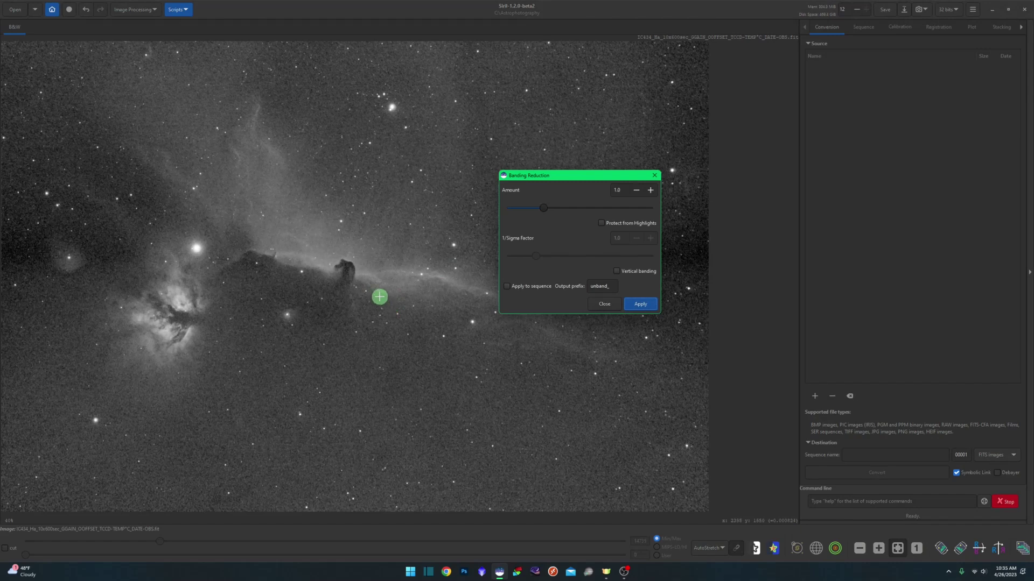
Undo, enable Protect from Highlights, and reapply at 1/Sigma Factor 1.0.
{"action": "left_click", "coordinate": [86, 10]}
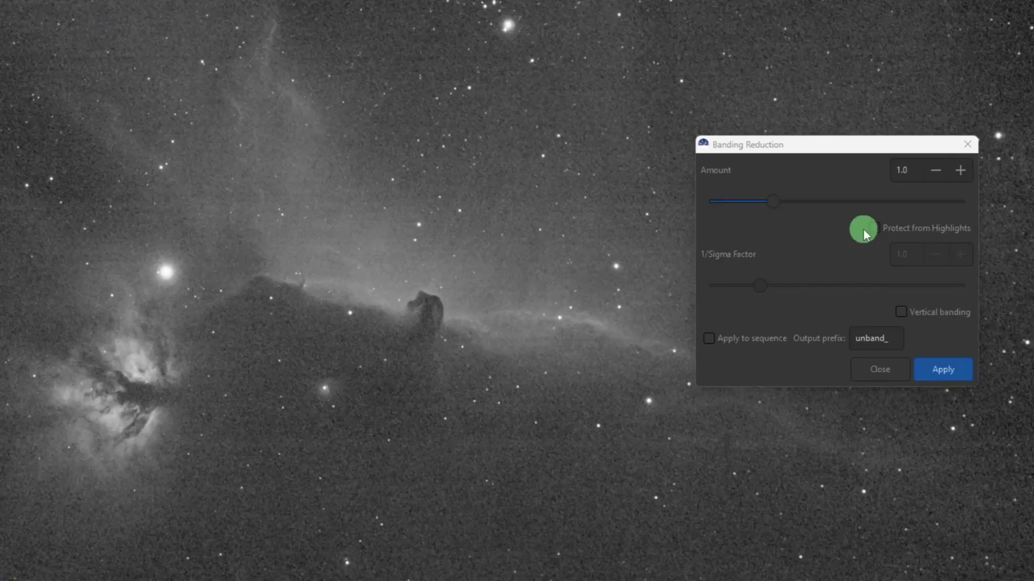
{"action": "left_click", "coordinate": [874, 229]}
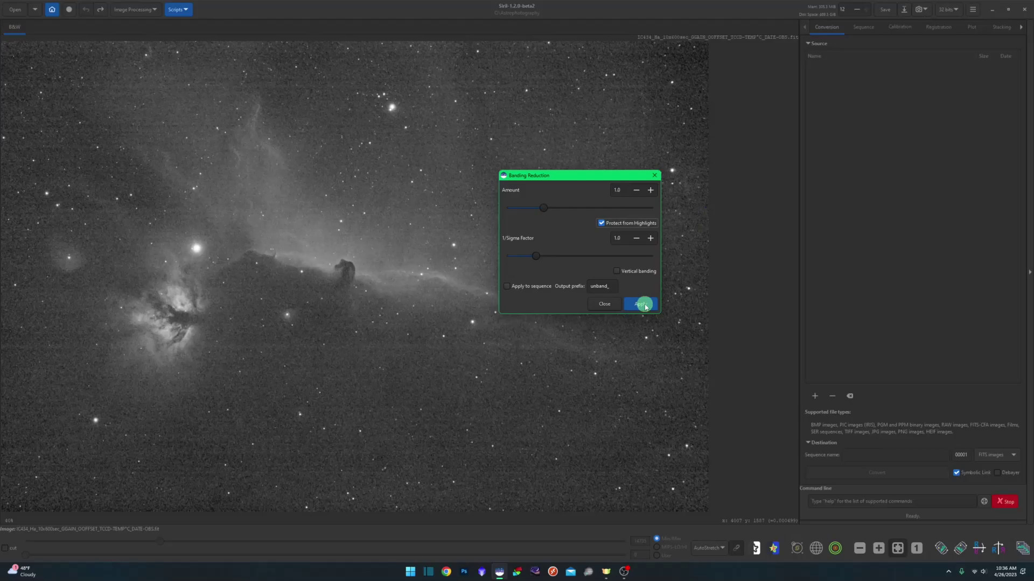
{"action": "left_click", "coordinate": [644, 305]}
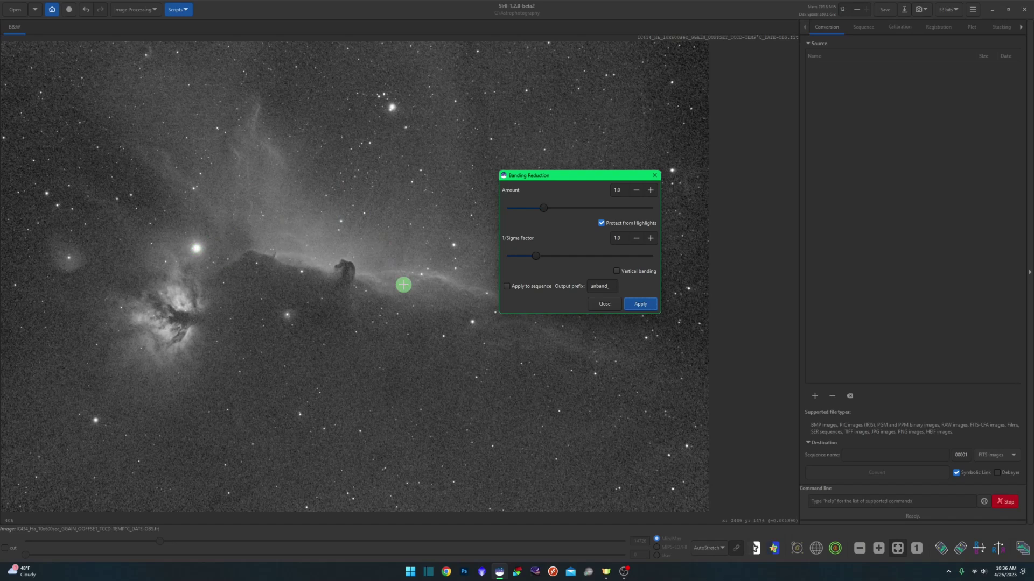
Undo, raise 1/Sigma Factor to 5.0, and apply banding reduction.
{"action": "left_click", "coordinate": [87, 9]}
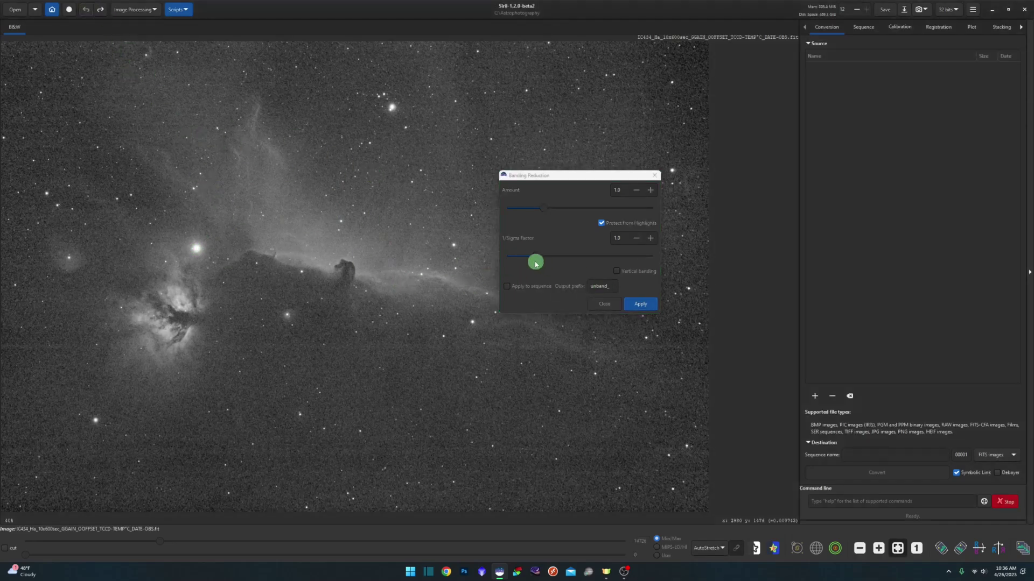
{"action": "left_click_drag", "start_coordinate": [535, 257], "coordinate": [682, 261]}
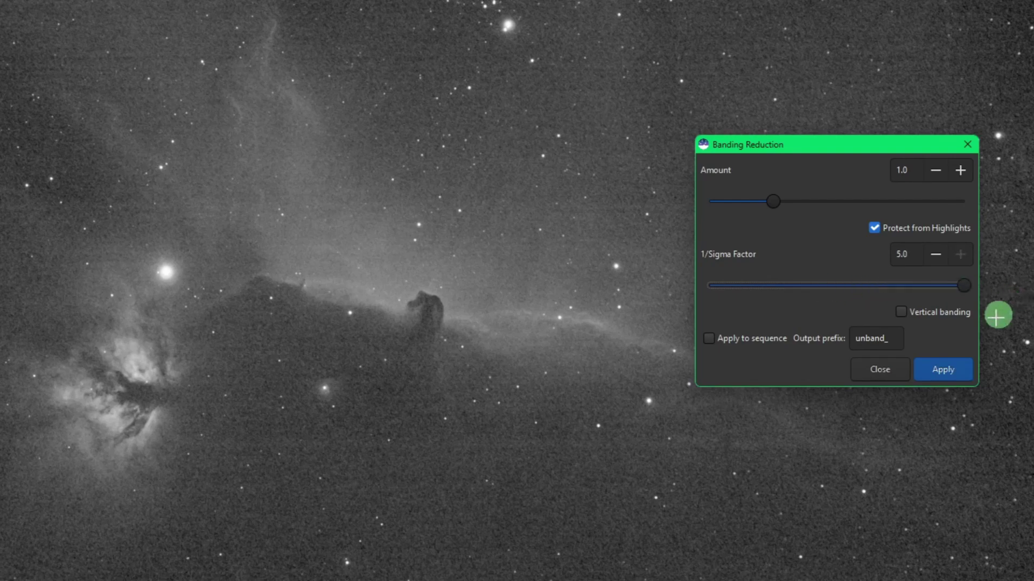
{"action": "left_click", "coordinate": [960, 375]}
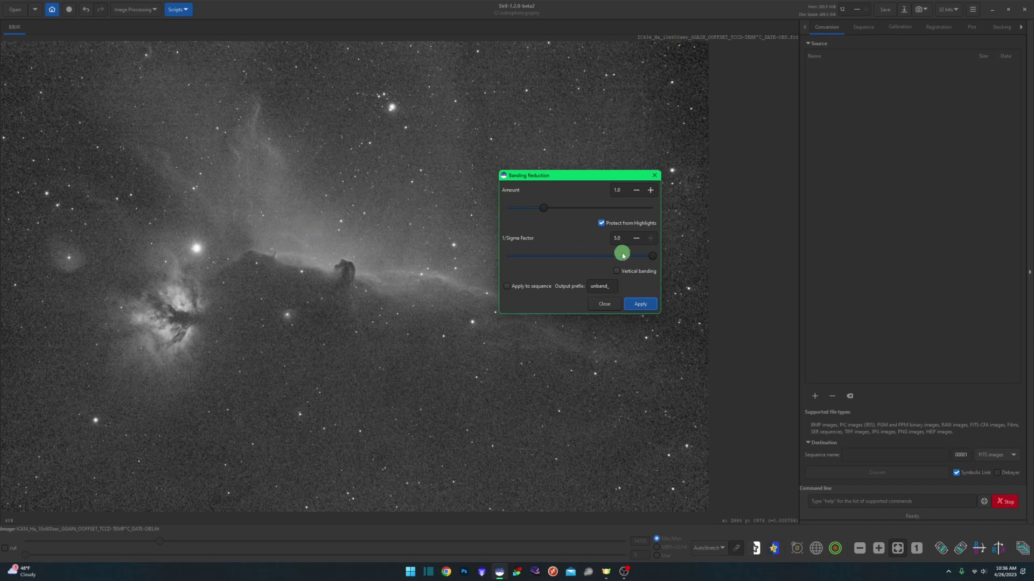
Return 1/Sigma Factor to 1.0 and shift the Banding Reduction dialog upward.
{"action": "left_click_drag", "start_coordinate": [653, 259], "coordinate": [571, 258]}
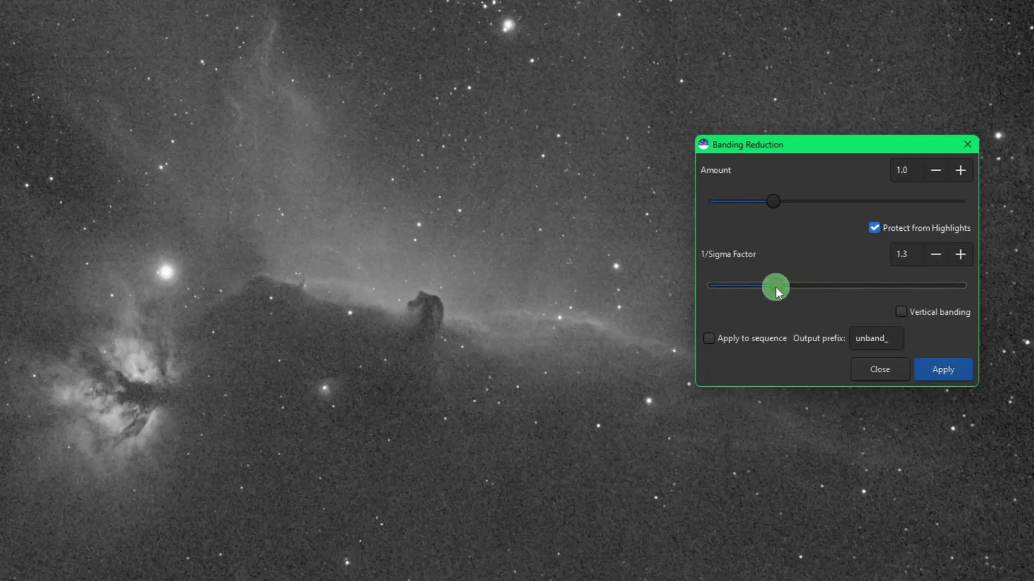
{"action": "left_click_drag", "start_coordinate": [775, 291], "coordinate": [761, 291]}
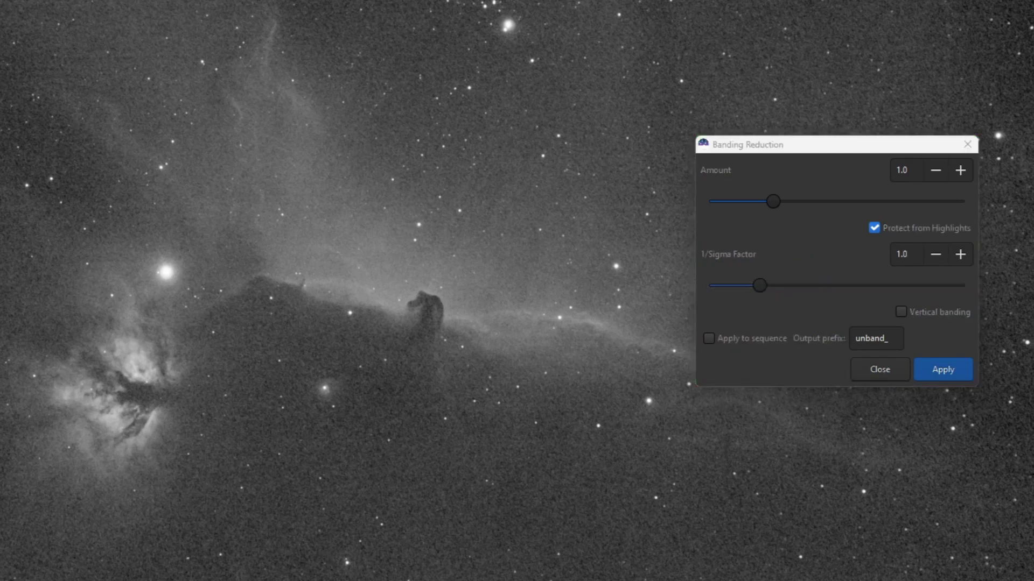
{"action": "left_click_drag", "start_coordinate": [831, 151], "coordinate": [834, 87]}
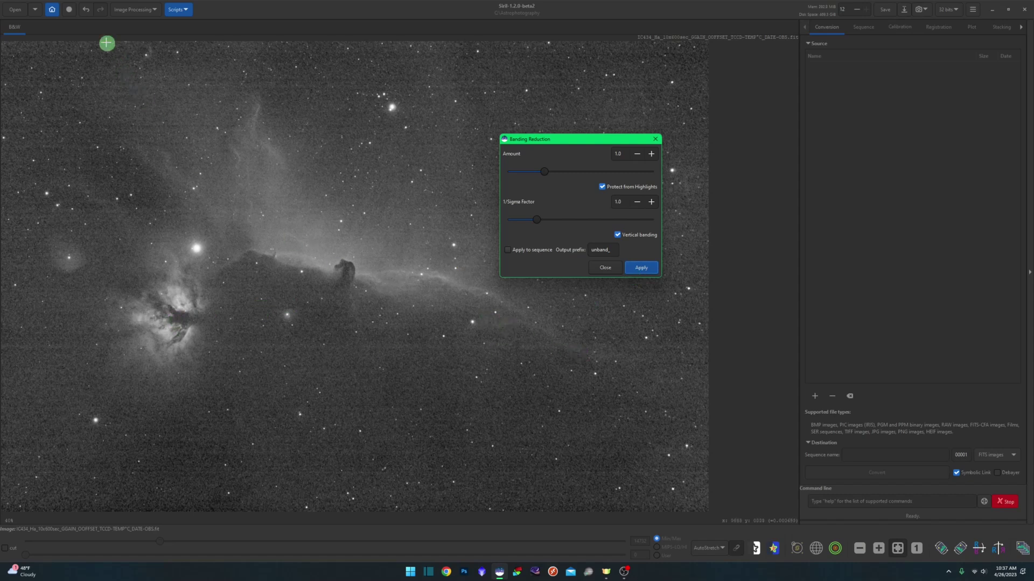
Undo the sigma-5.0 banding reduction.
{"action": "left_click", "coordinate": [89, 12]}
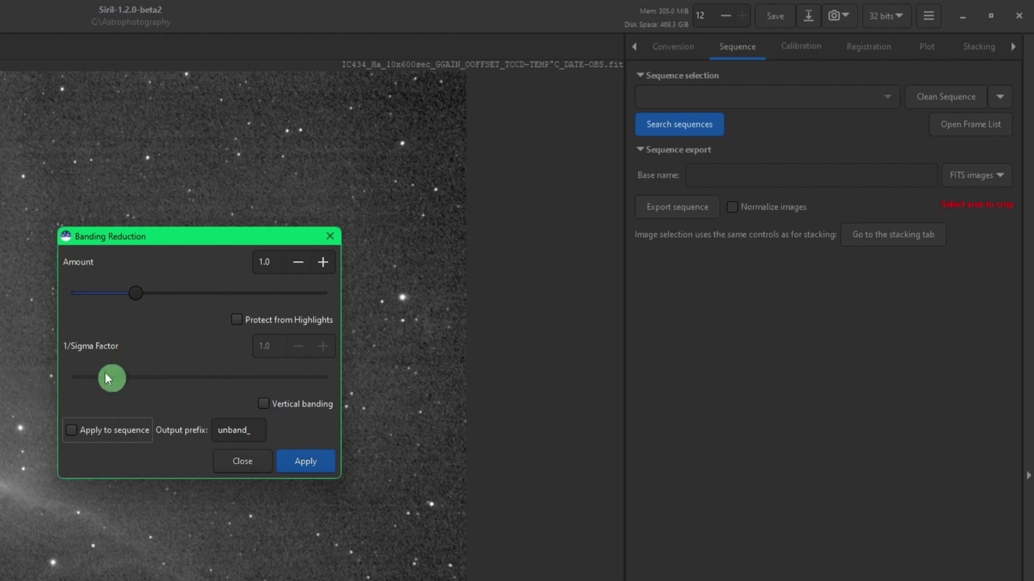
Tick Apply to sequence so the reduction runs over the sequence with prefix unband_.
{"action": "left_click", "coordinate": [92, 430]}
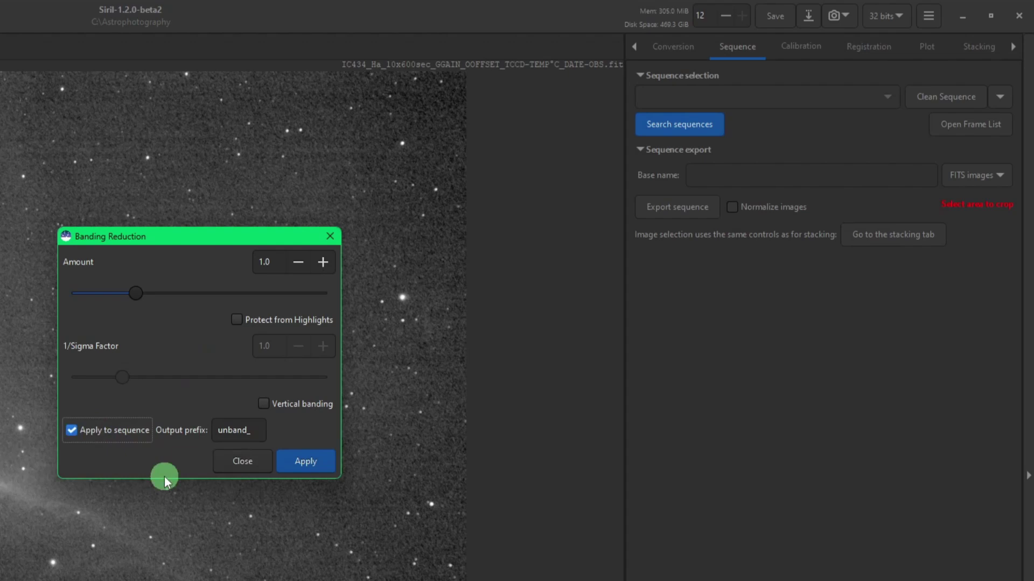